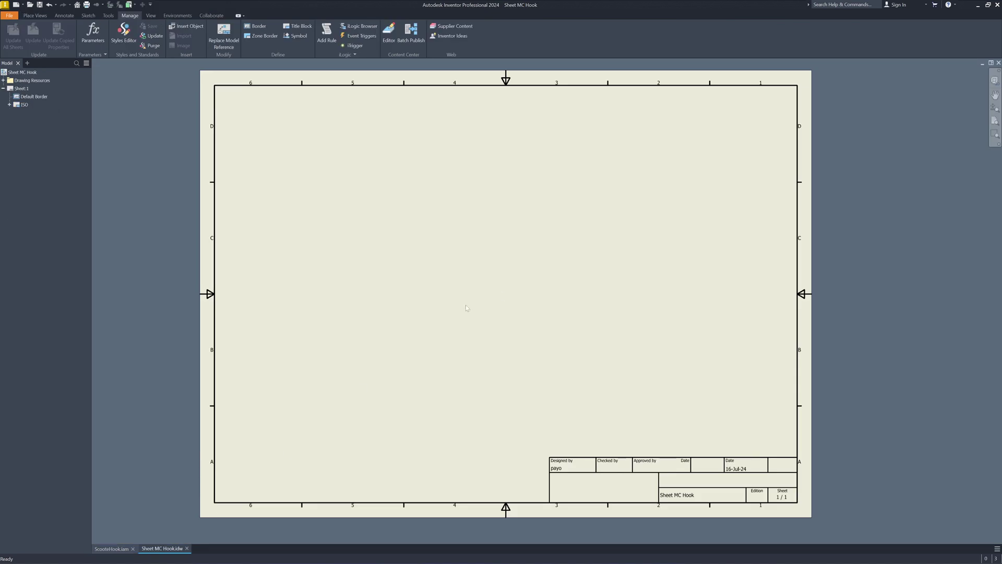
Step: Place the hook's front base view and a projected side view on Sheet MC Hook
right_click(537, 282)
left_click(538, 260)
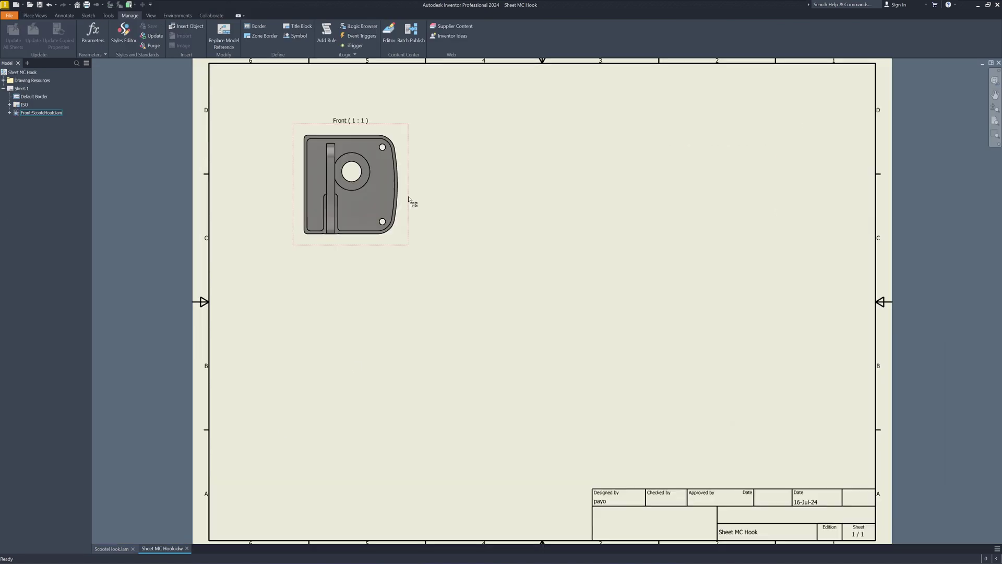
right_click(409, 199)
left_click(429, 186)
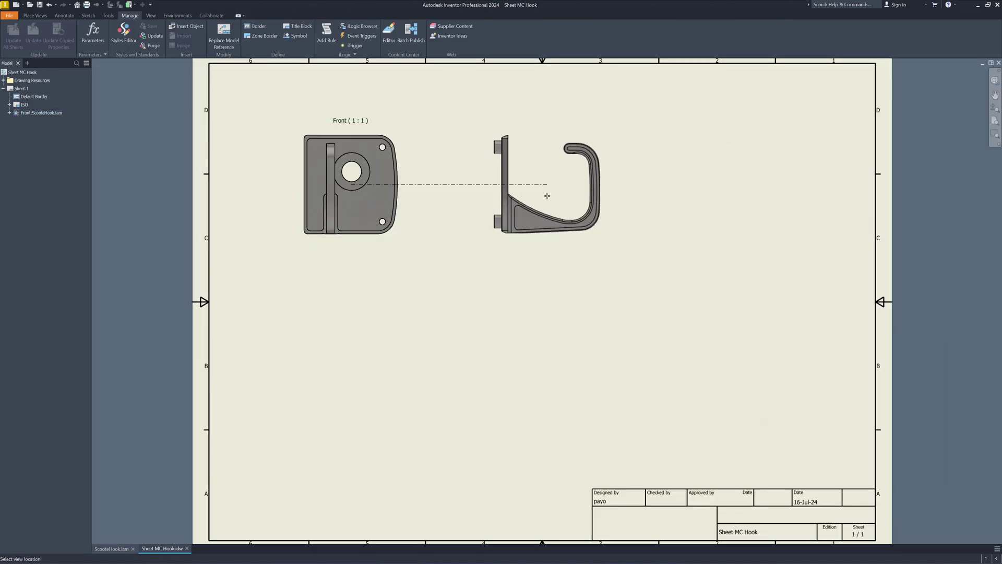
left_click(562, 197)
Step: Project rear and bottom views from the side view, then pick the flange's top edge
right_click(537, 227)
left_click(545, 232)
right_click(590, 166)
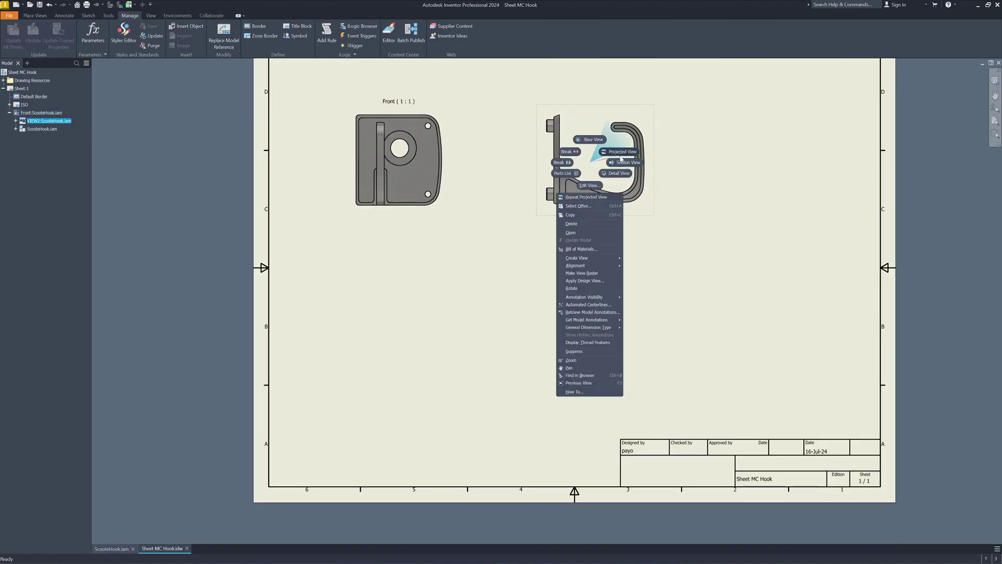
left_click(621, 151)
left_click(751, 184)
right_click(753, 185)
left_click(767, 188)
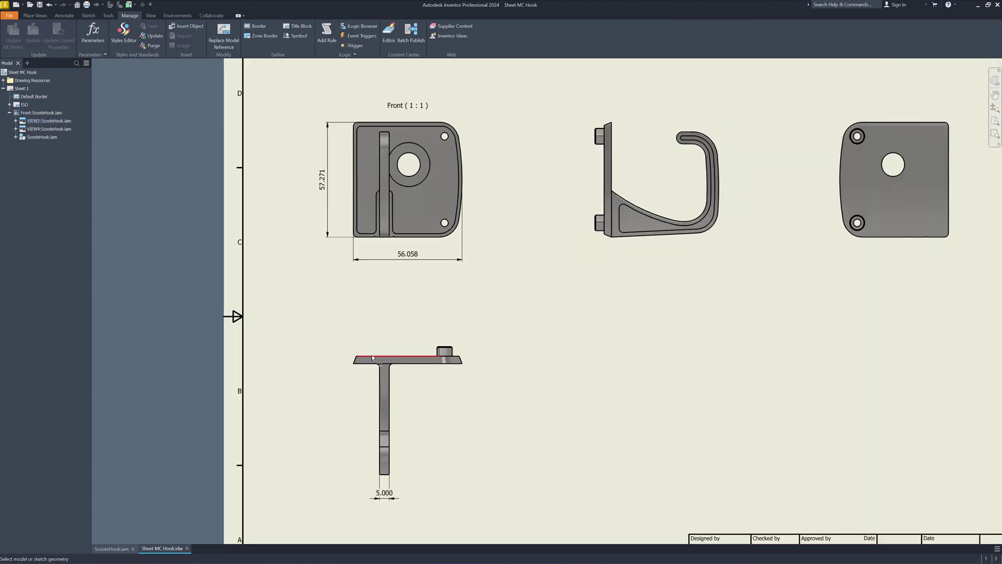
left_click(372, 355)
Step: Pick the lower flange edge to dimension the 3.750 plate thickness
left_click(368, 368)
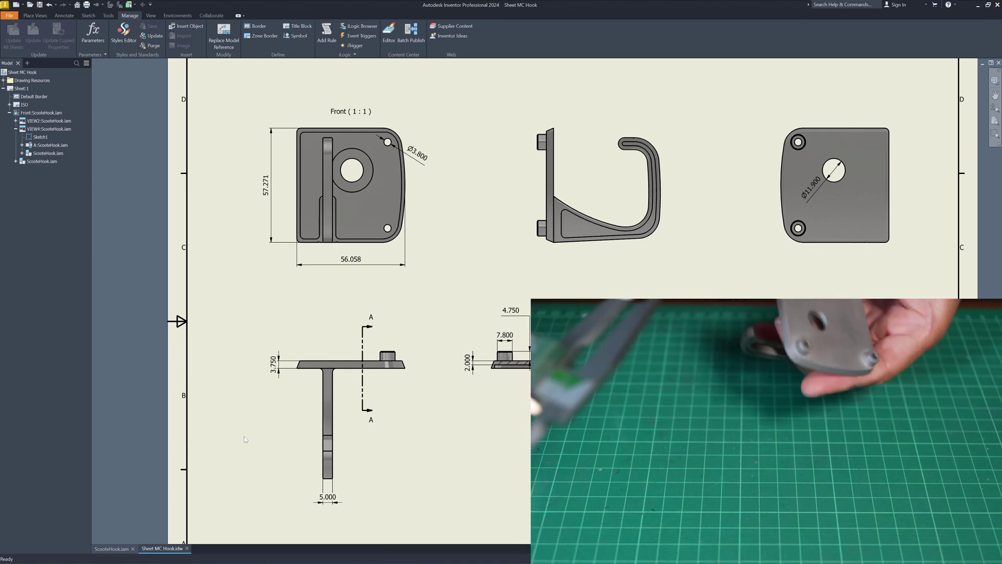
Step: Scroll Creality Scan's home screen showing the CR-Scan Raptor connected via USB3.0
scroll(245, 439, "up", 2)
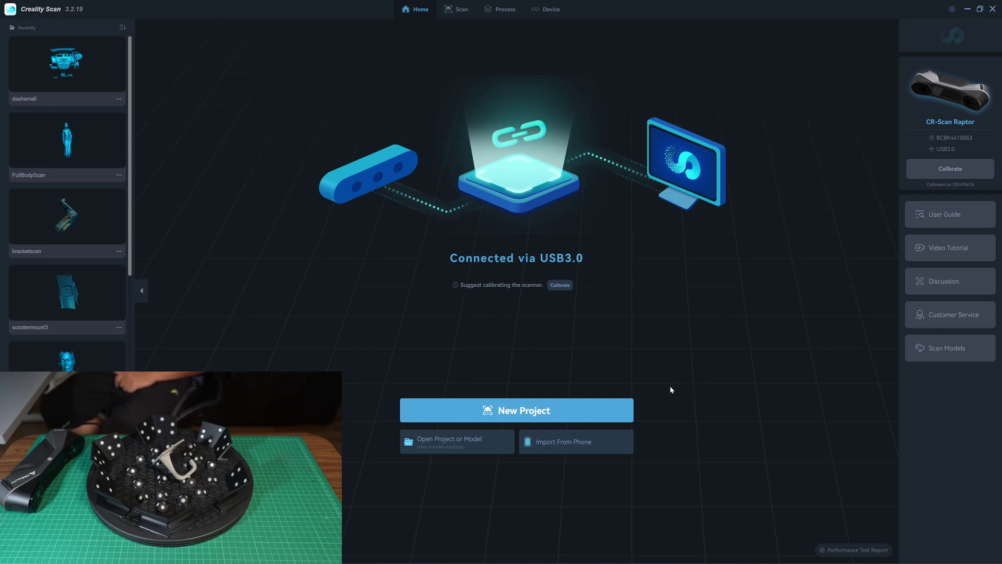
Step: Start a new Creality Scan project to capture the hook
left_click(620, 403)
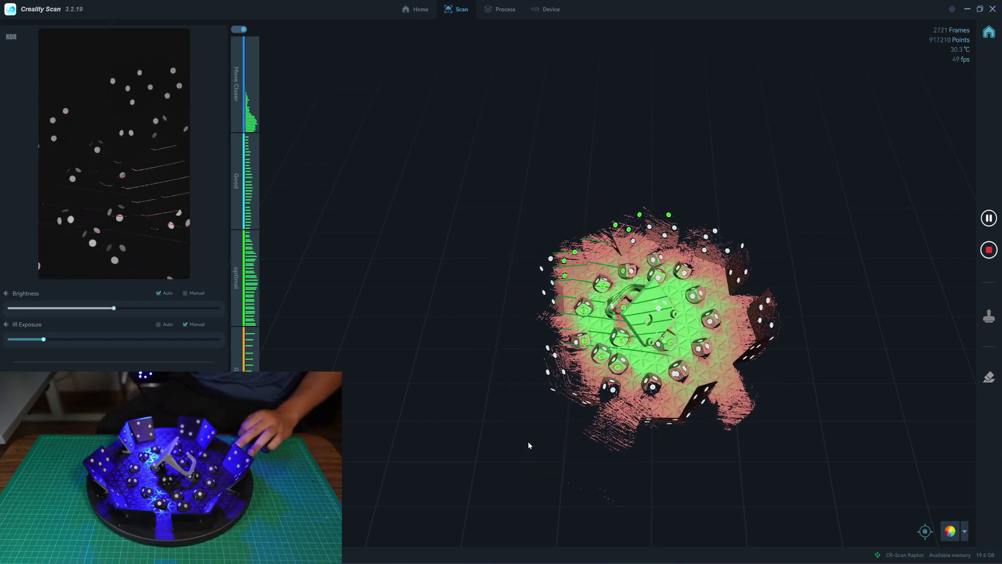
Step: Orbit the partial scan to view it from above, then finish the capture
left_click_drag(734, 357, 731, 412)
left_click(989, 251)
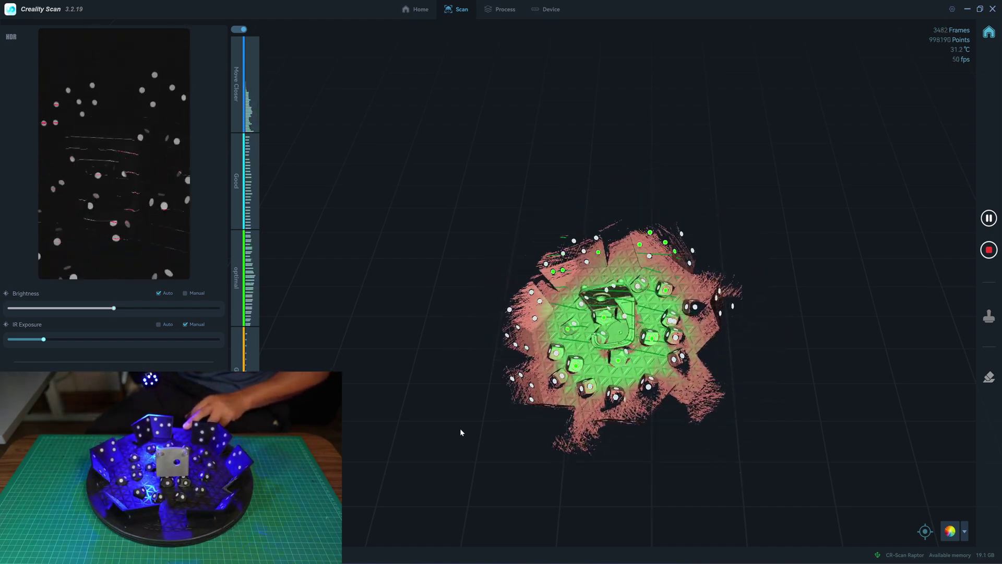
Step: End and confirm the second scan, then rotate the scanned hook to inspect it
left_click(988, 250)
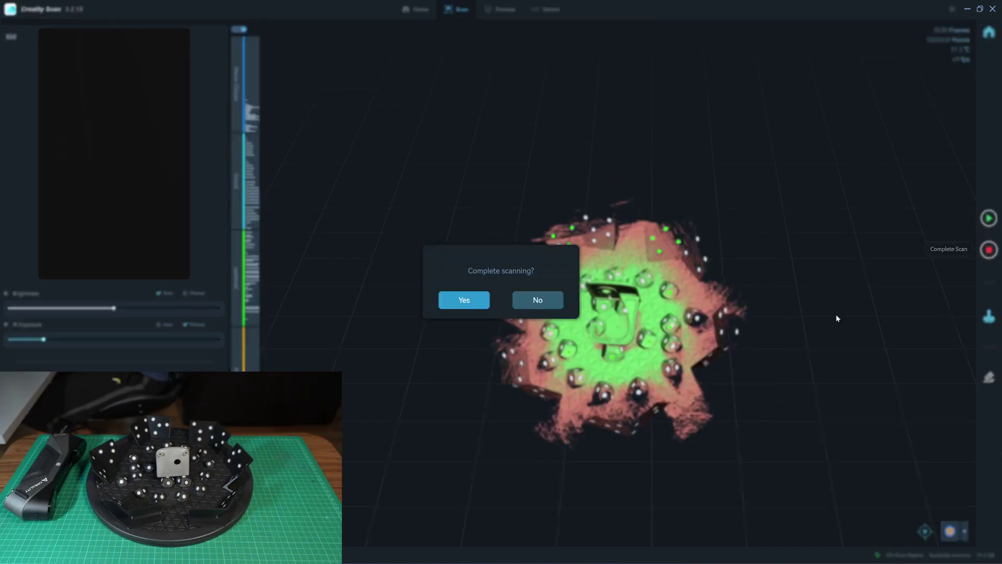
left_click(472, 300)
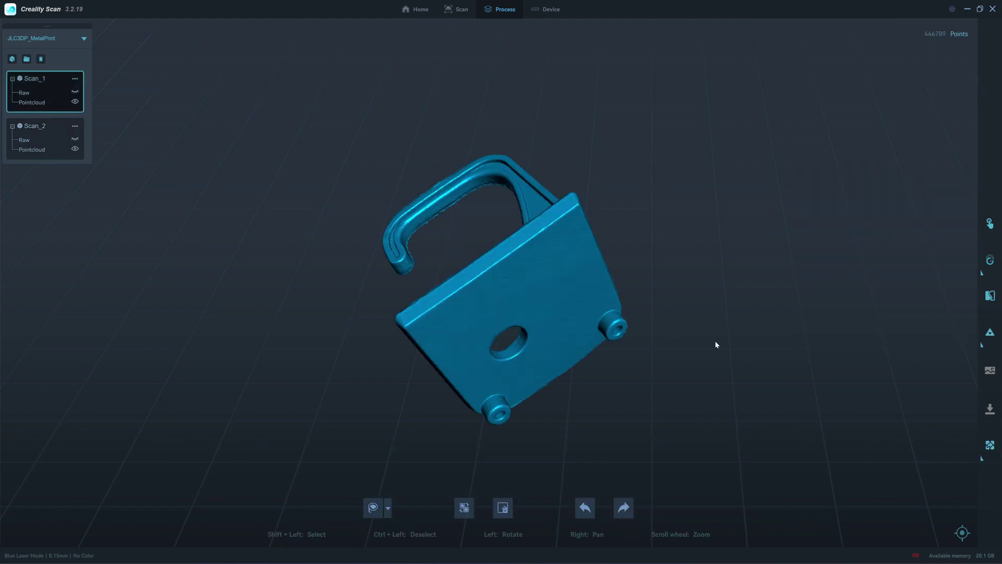
left_click_drag(563, 314, 640, 150)
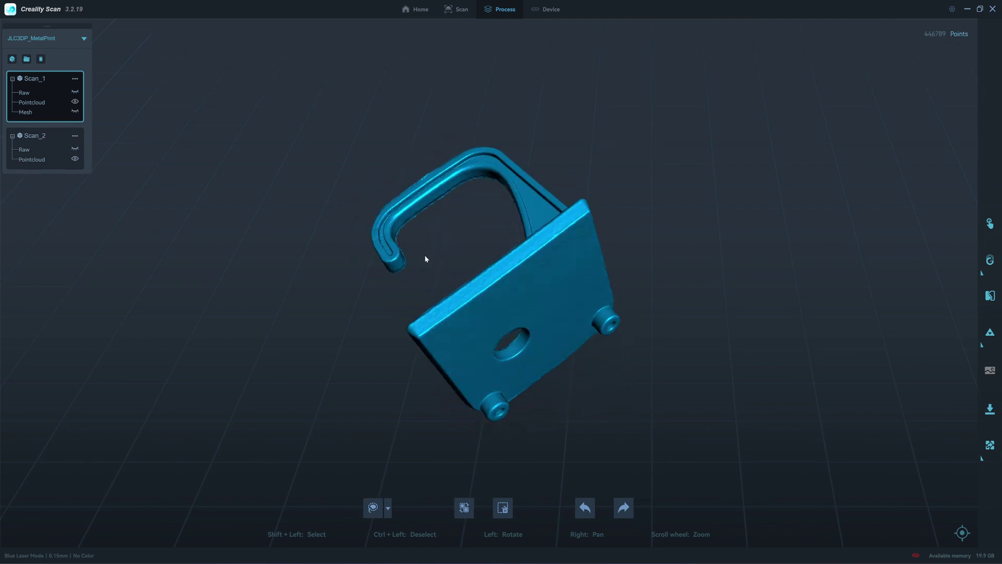
left_click_drag(448, 273, 439, 248)
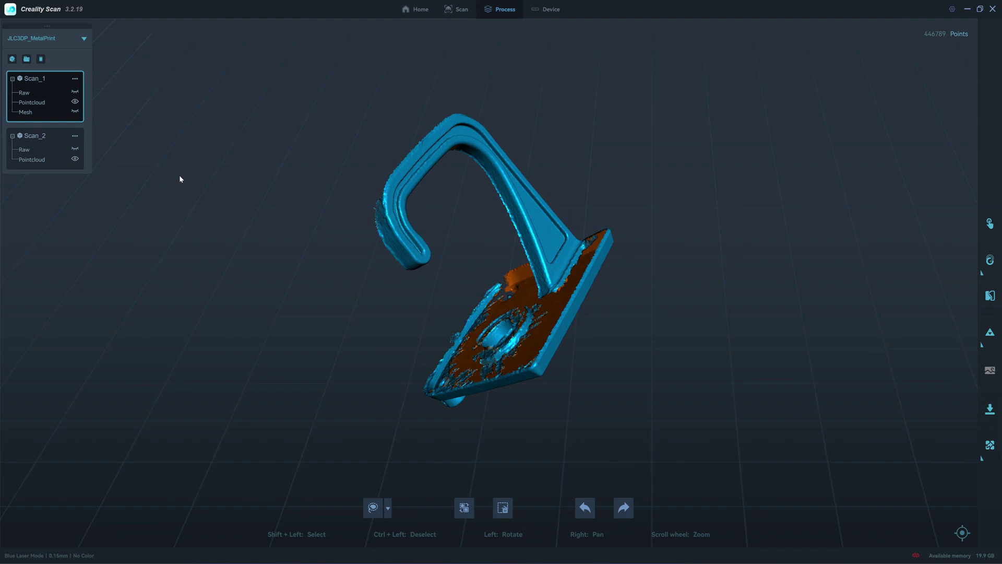
Step: Manually merge Scan_2 onto Scan_1 using matching plate-edge points, accepting Component_1
left_click(990, 296)
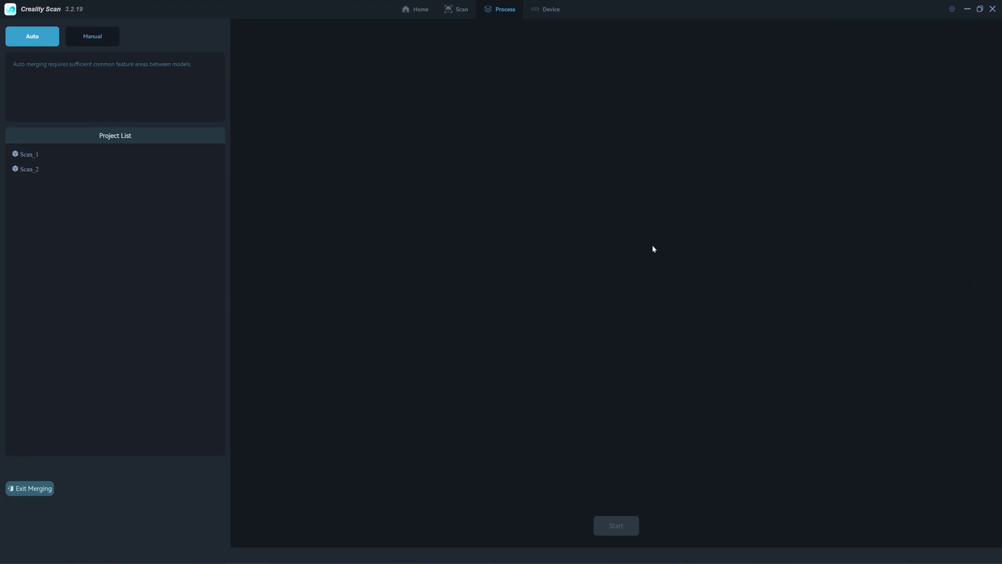
left_click(92, 36)
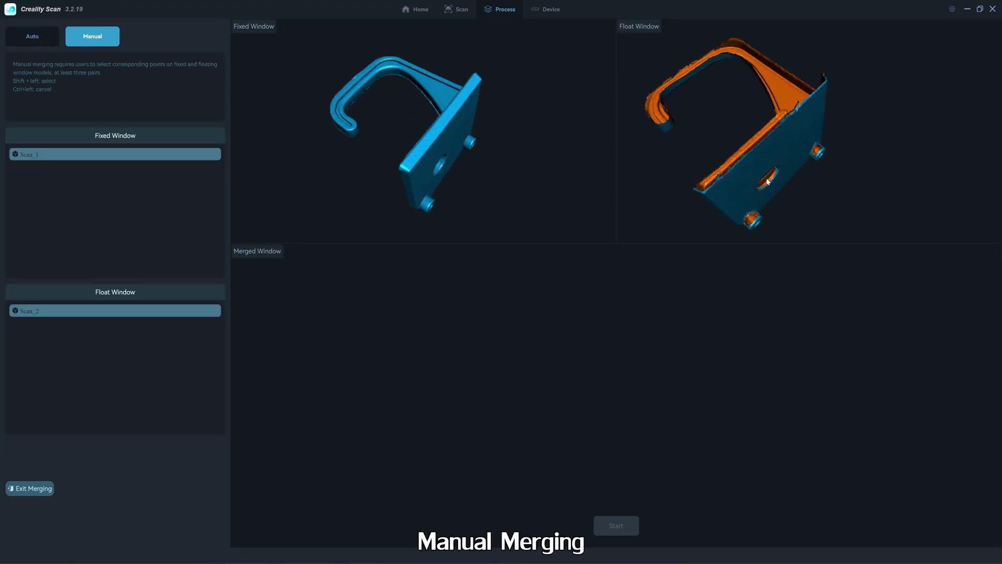
left_click(409, 172, "shift")
left_click(704, 194, "shift")
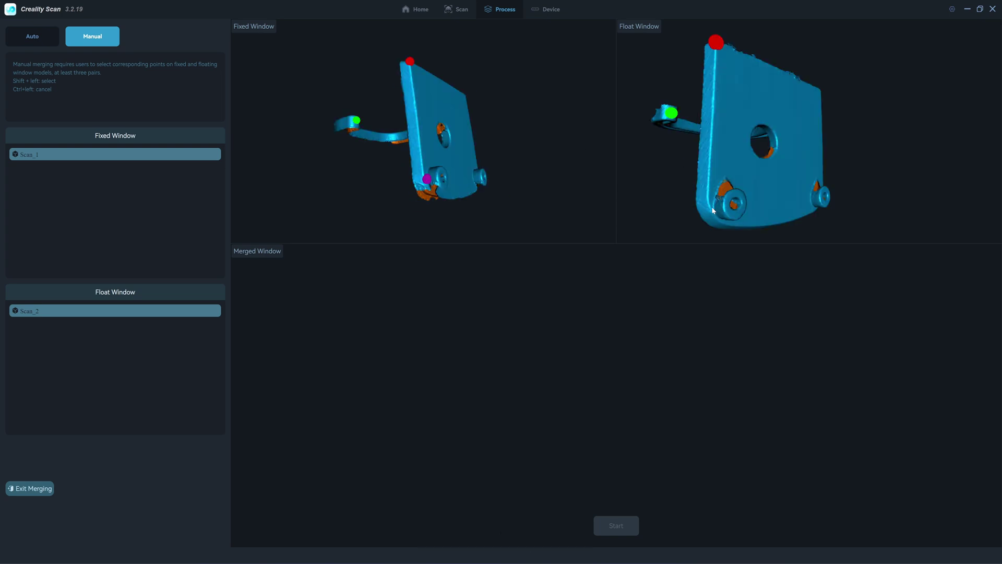
left_click_drag(617, 352, 625, 233)
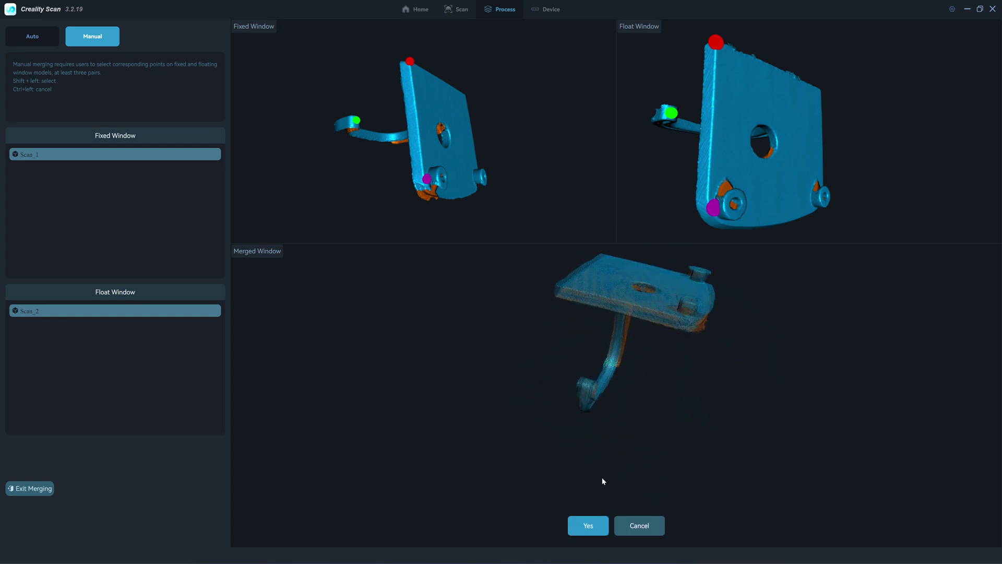
left_click(595, 523)
left_click_drag(620, 367, 636, 410)
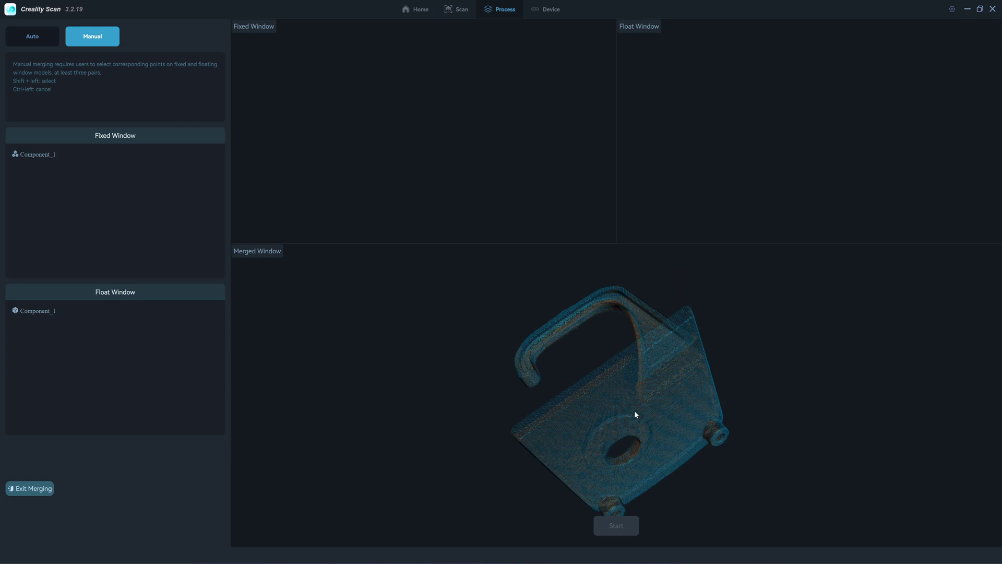
Step: Exit merging and unmerge Component_1 into separate scans
left_click(50, 493)
left_click_drag(464, 245, 564, 292)
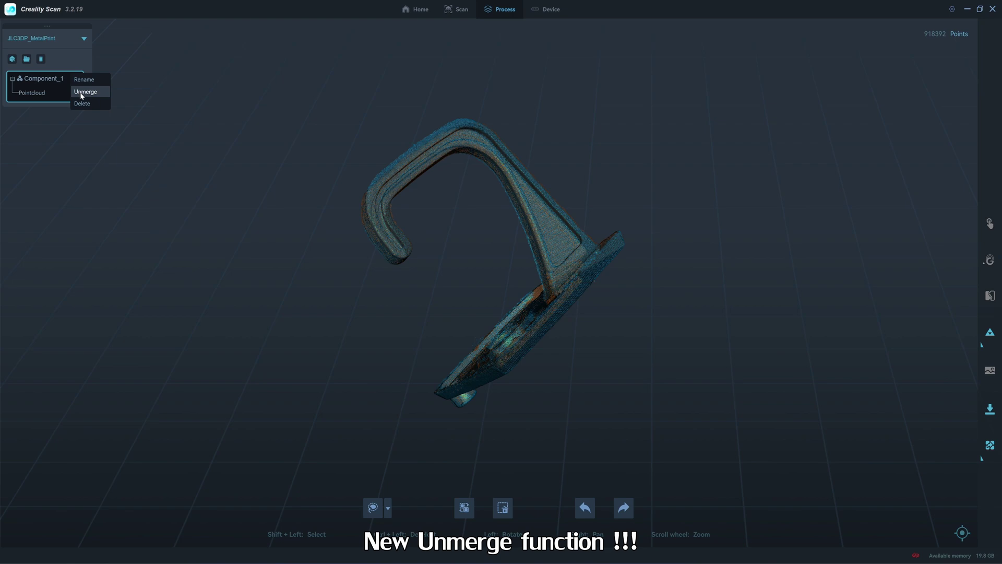
left_click(84, 92)
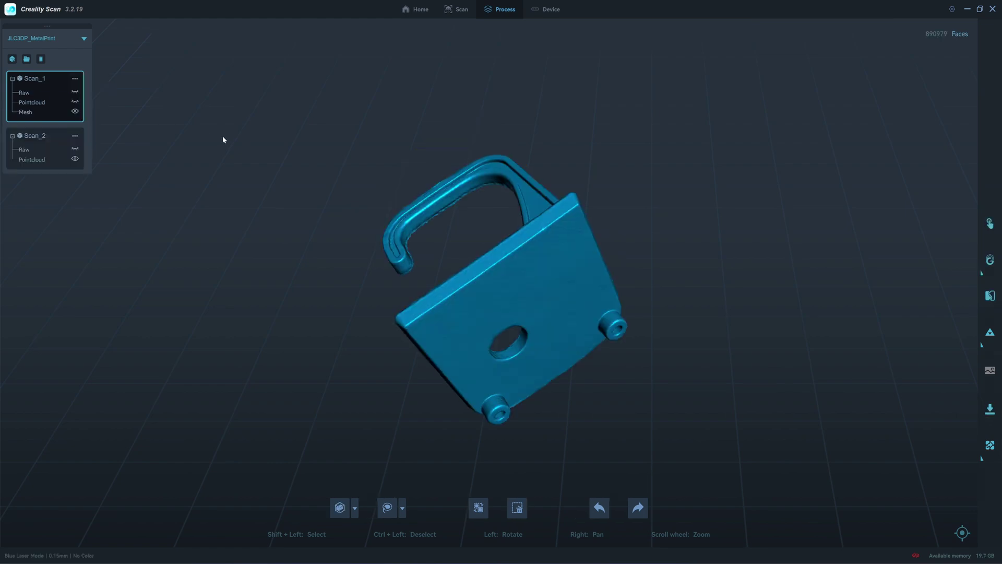
Step: Inspect the Scan_1 and Scan_2 point clouds, rotating Scan_1 to its back side
left_click_drag(412, 235, 644, 328)
left_click(69, 143)
left_click(63, 108)
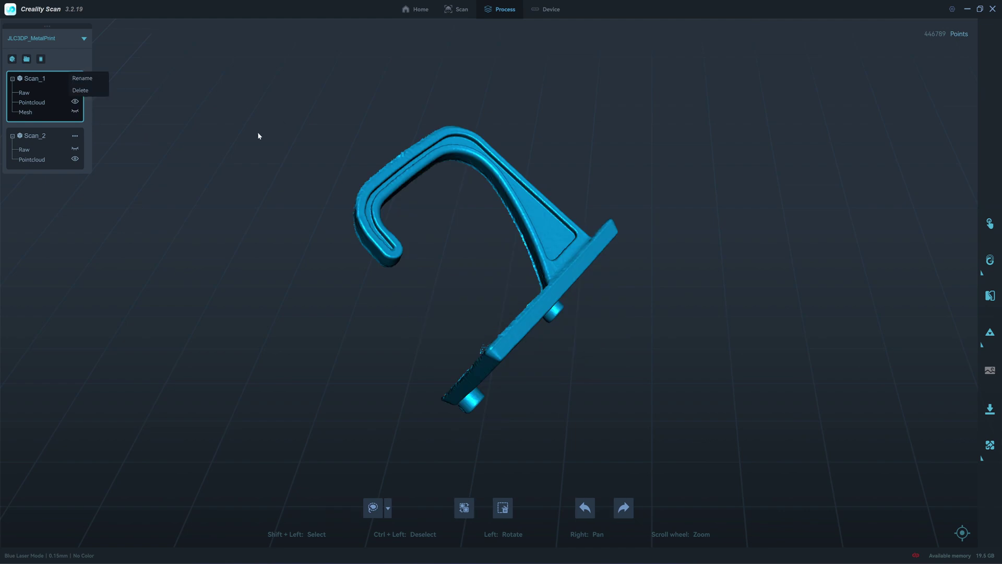
left_click_drag(194, 144, 104, 124)
Step: Auto-merge Scan_1 and Scan_2 into the 918392-point Component_1 and inspect it
mouse_move(990, 332)
left_click(990, 295)
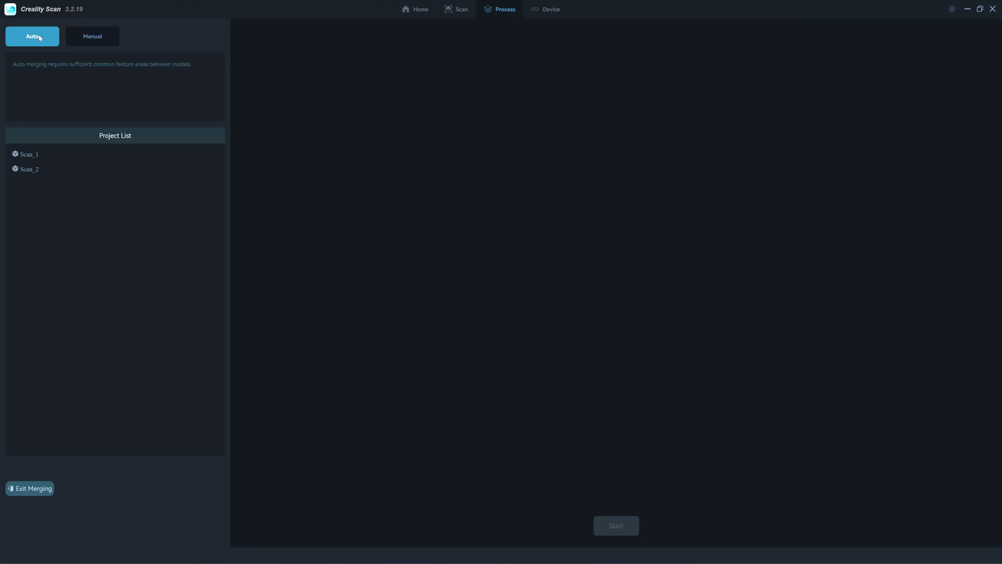
left_click(31, 157)
left_click(32, 170)
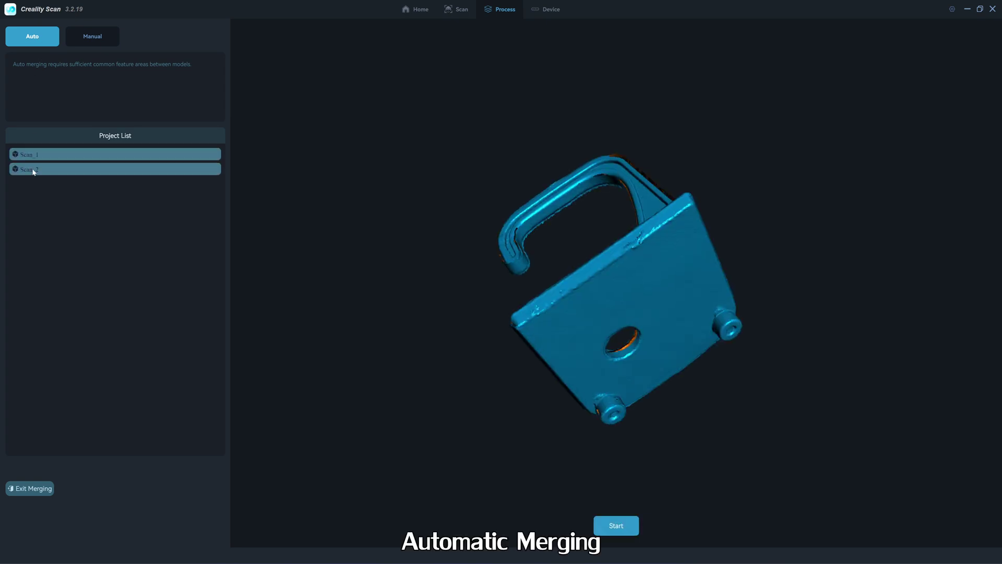
left_click(615, 525)
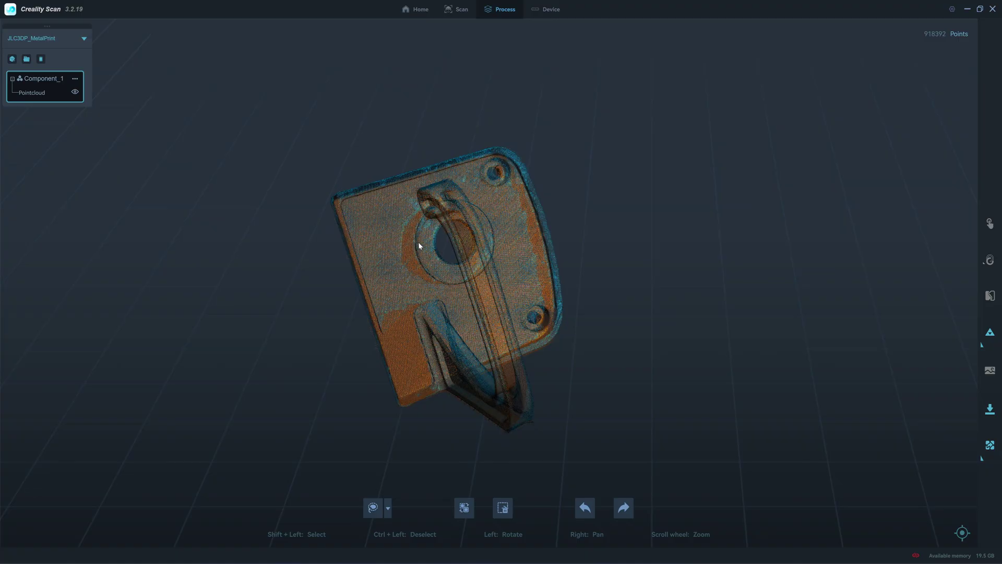
left_click_drag(418, 242, 529, 323)
scroll(553, 300, "up", 2)
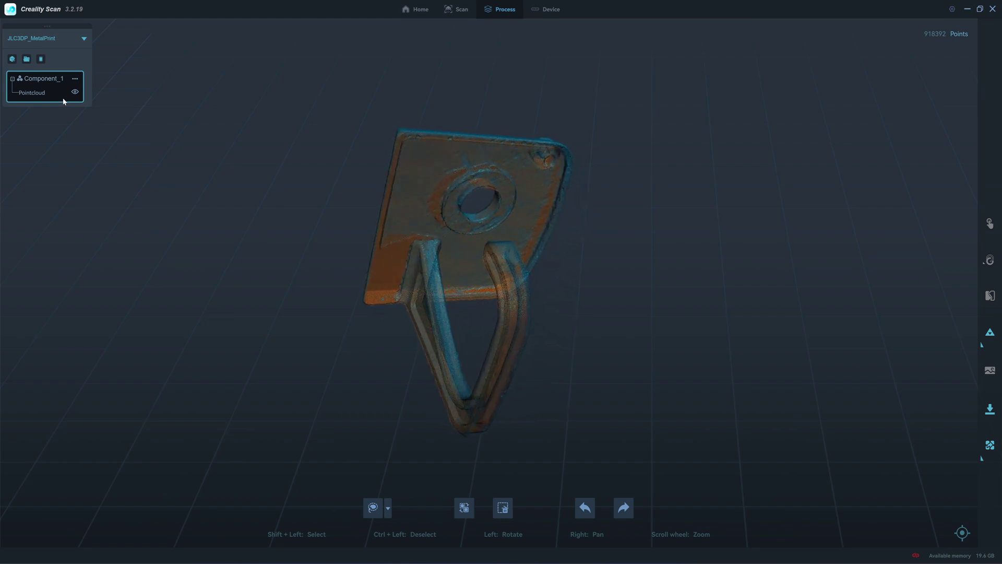
left_click(74, 80)
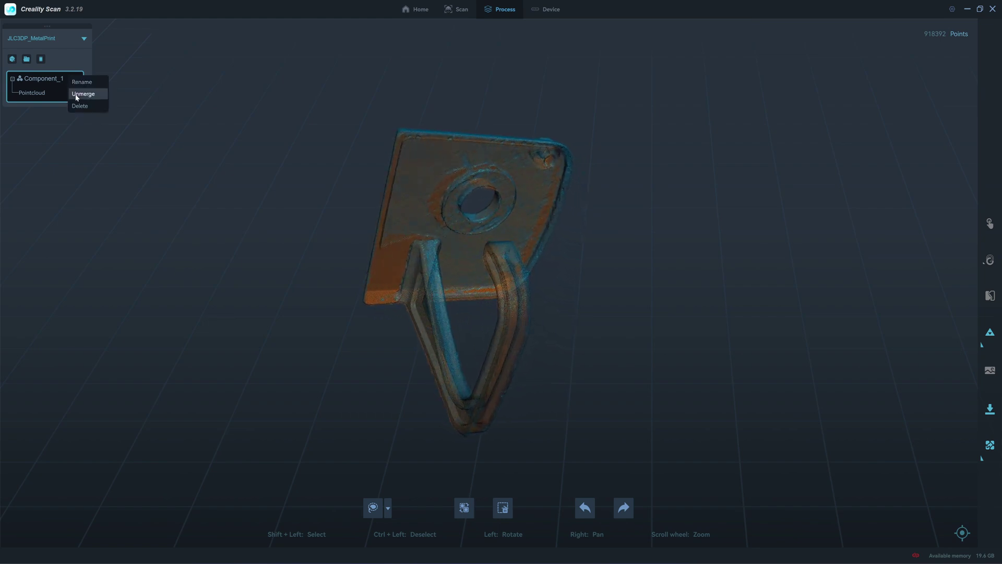
left_click(280, 198)
left_click_drag(279, 197, 523, 168)
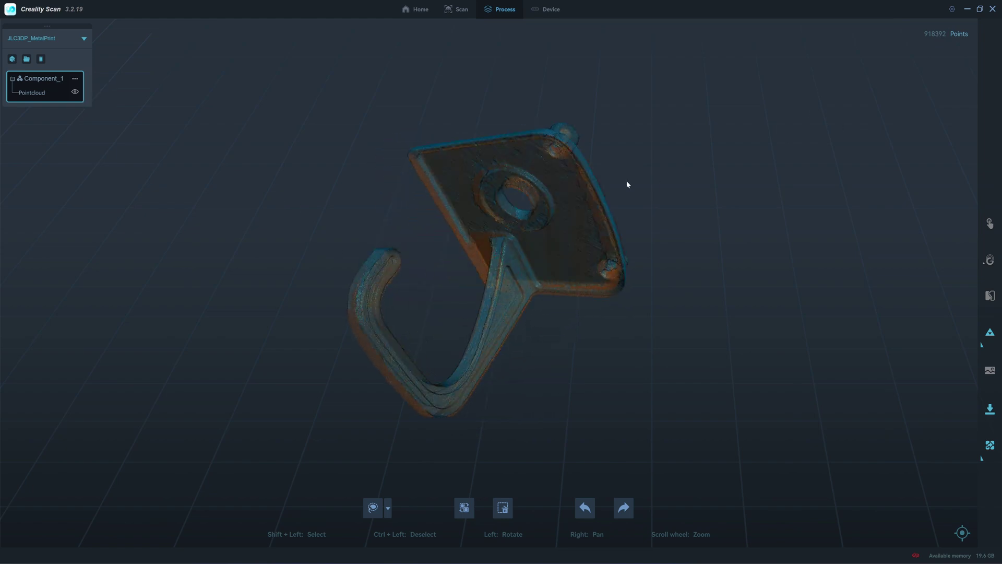
left_click_drag(612, 185, 511, 211)
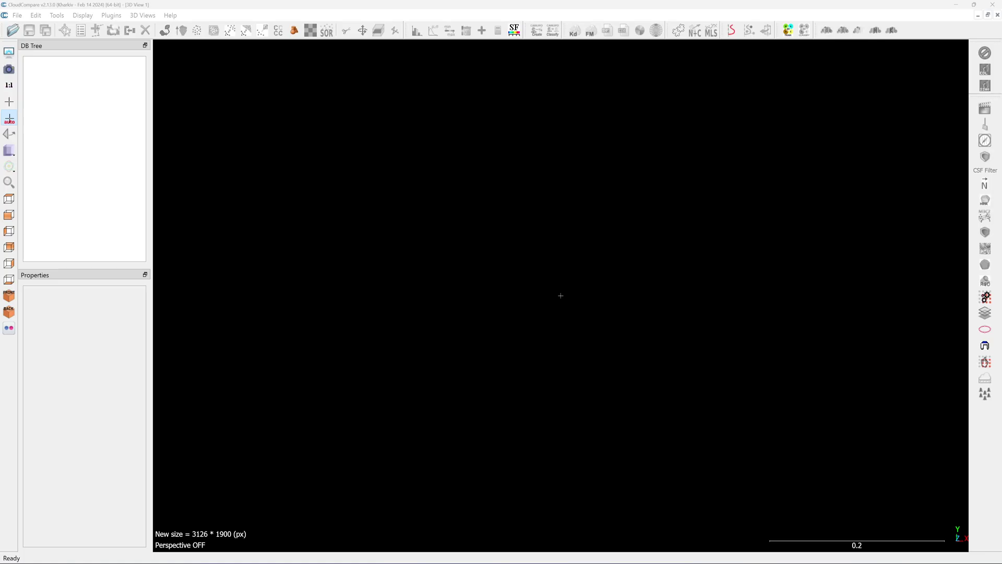
Step: Drag JLC3DP_PointCloud.ply into CloudCompare, apply the PLY import, and orbit the hook cloud
key("alt+Tab")
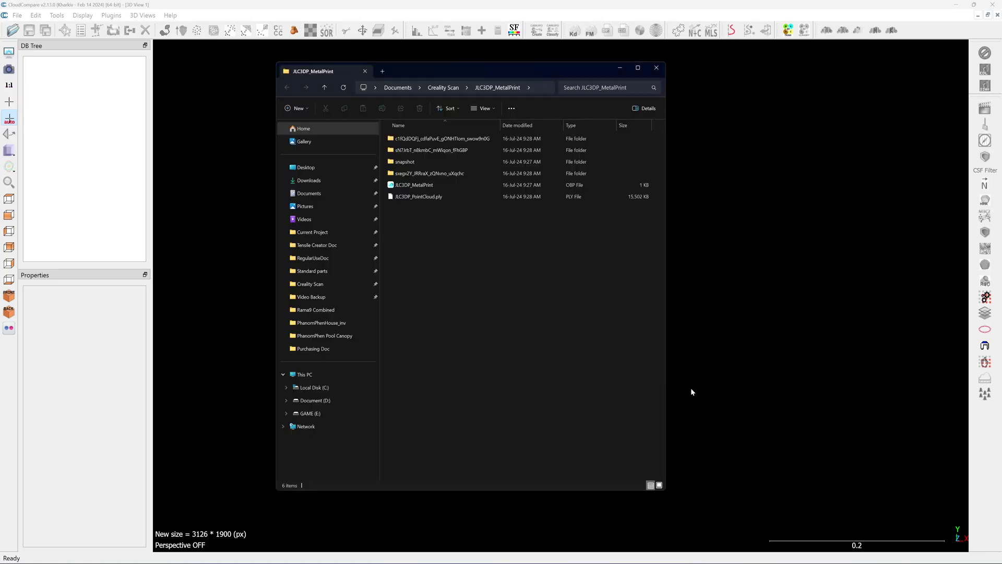
left_click_drag(551, 75, 886, 104)
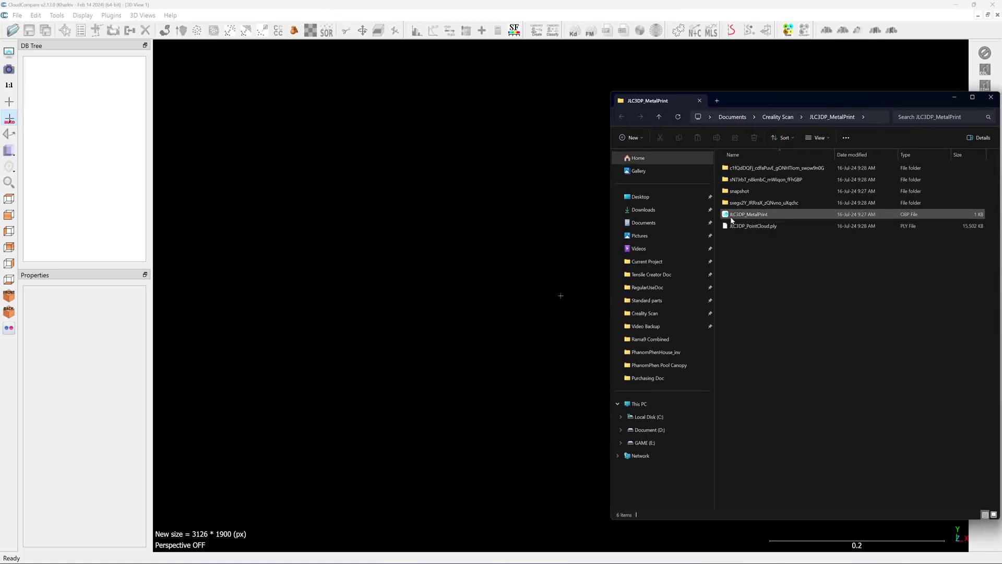
left_click_drag(729, 229, 491, 243)
left_click(486, 462)
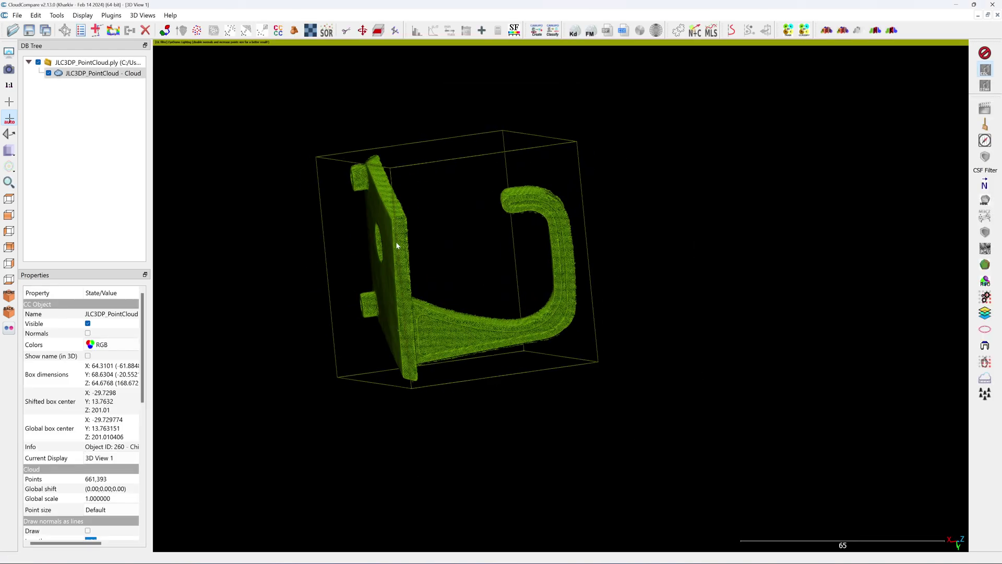
left_click_drag(397, 246, 511, 246)
Step: Level the hook cloud on points picked across the back-plate face, then turn it to inspect the side profile
left_click(9, 134)
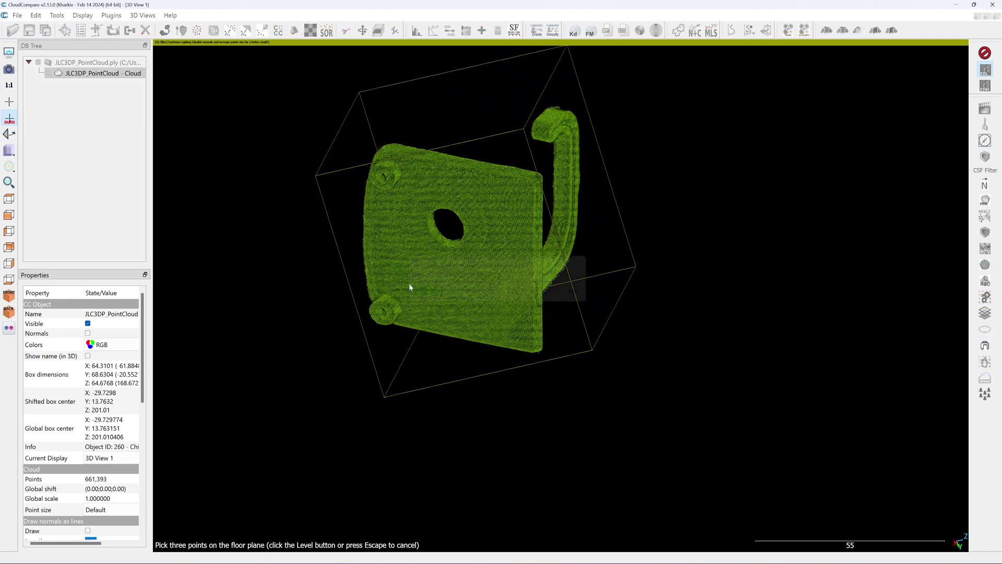
left_click(506, 254)
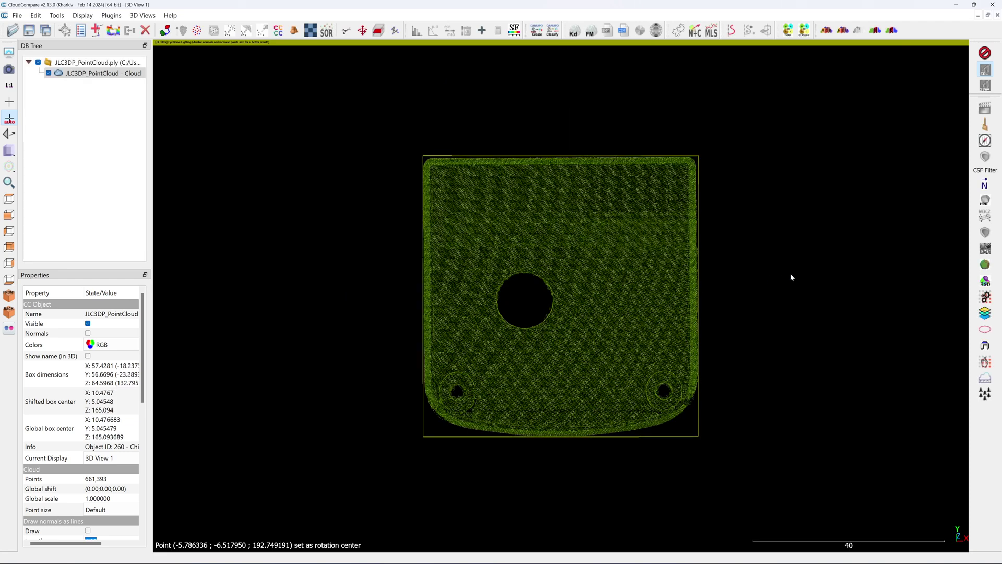
left_click_drag(791, 277, 628, 188)
right_click_drag(628, 188, 612, 240)
scroll(563, 243, "up", 2)
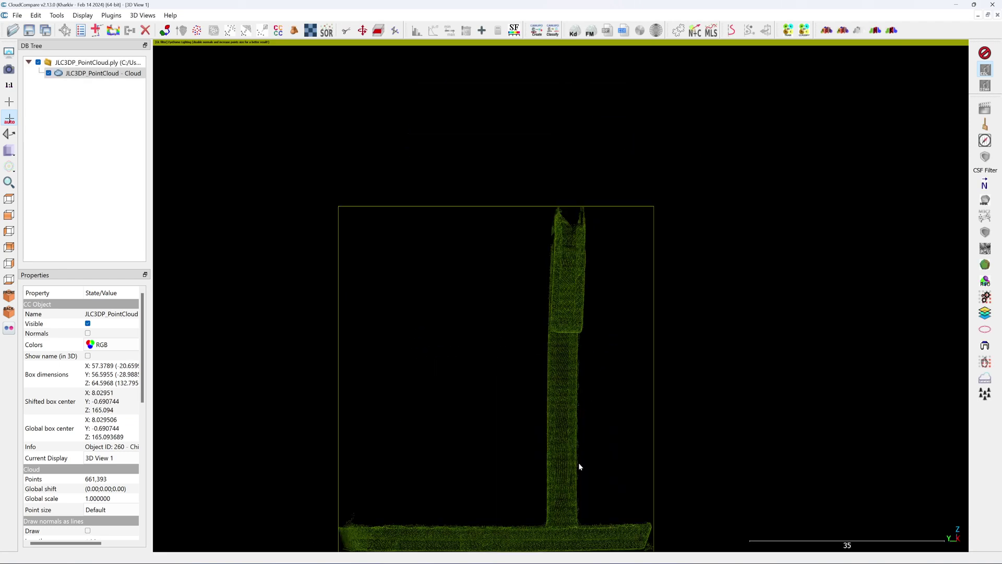
key("Down")
key("Down")
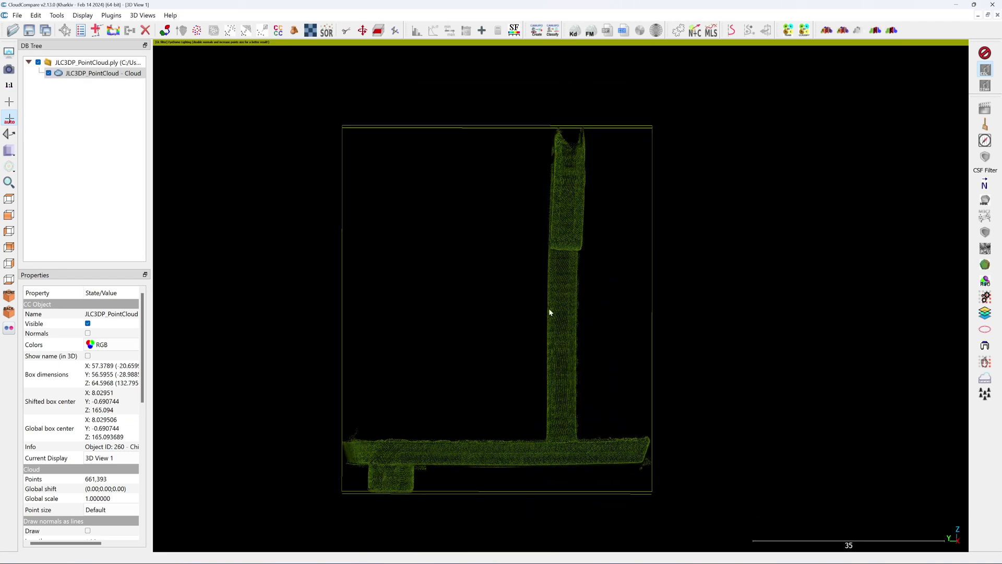
Step: Check the leveled cloud in the straight-on and L-shaped side standard views, then orbit to an oblique view
left_click(9, 199)
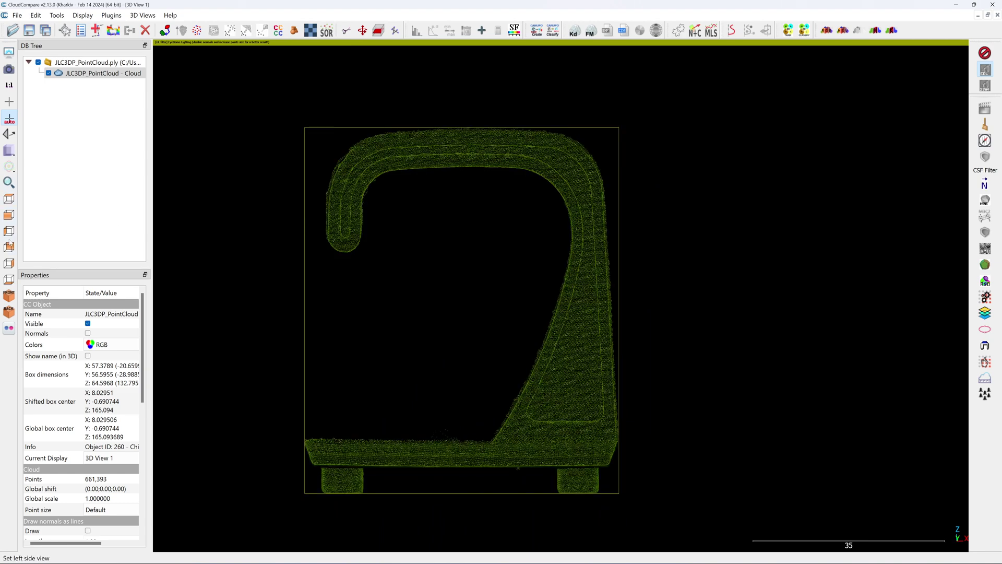
left_click(9, 264)
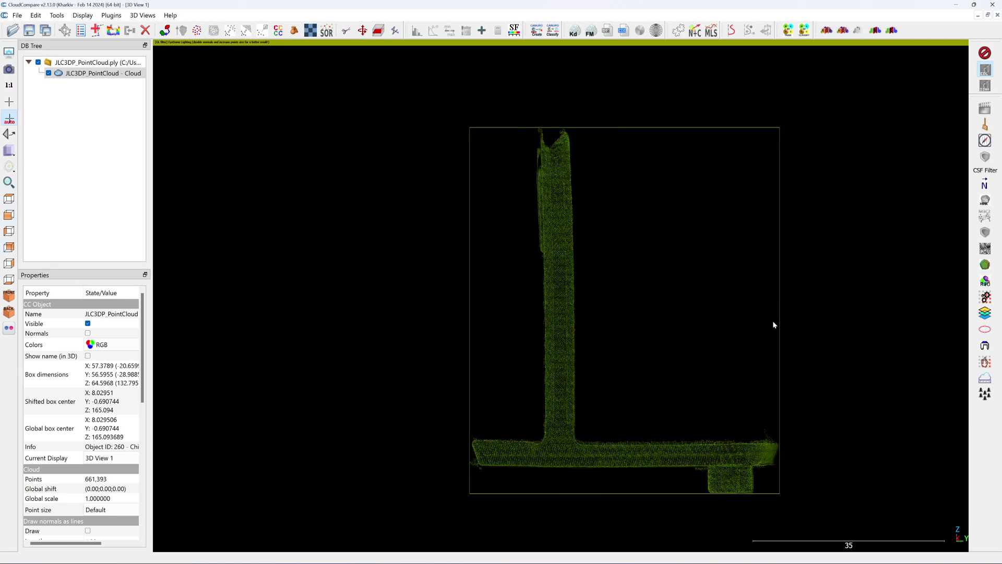
scroll(773, 325, "up", 2)
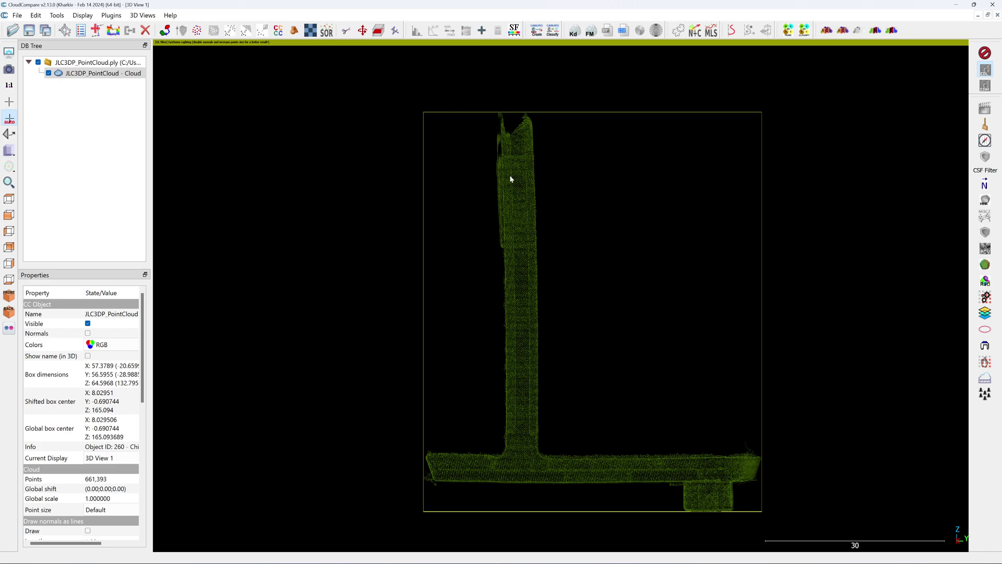
left_click_drag(636, 267, 681, 321)
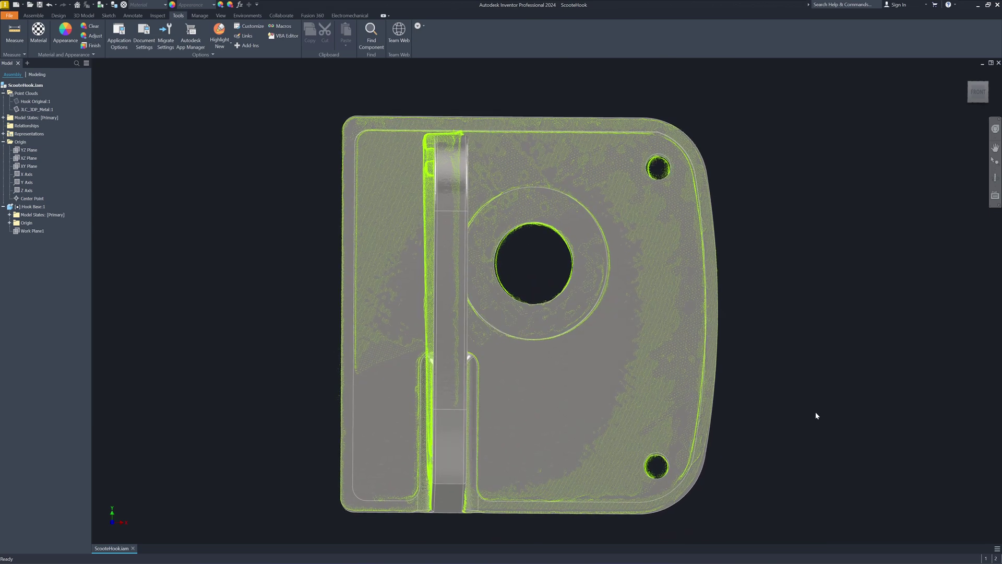
Step: Zoom and orbit ScooteHook.iam to flip the plate, comparing the JLC_3DP_Metal cloud against the hook model
scroll(738, 522, "up", 5)
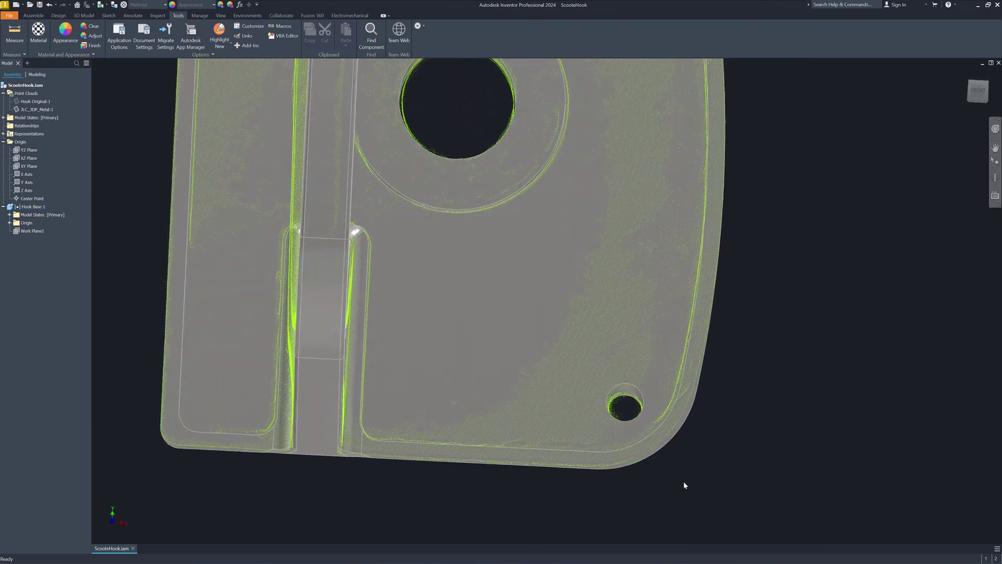
middle_click_drag(707, 403, 593, 140, "shift")
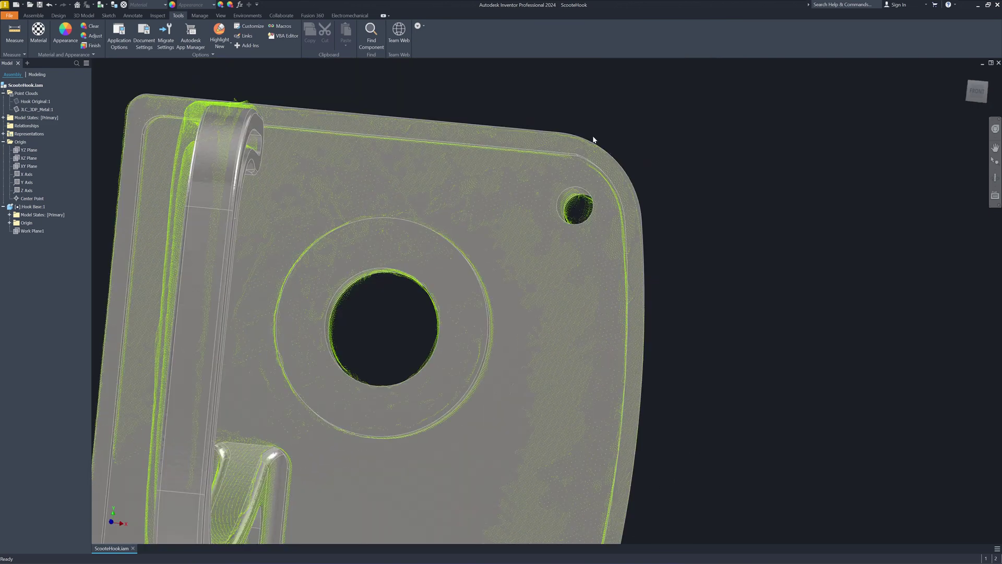
middle_click_drag(654, 165, 758, 365, "shift")
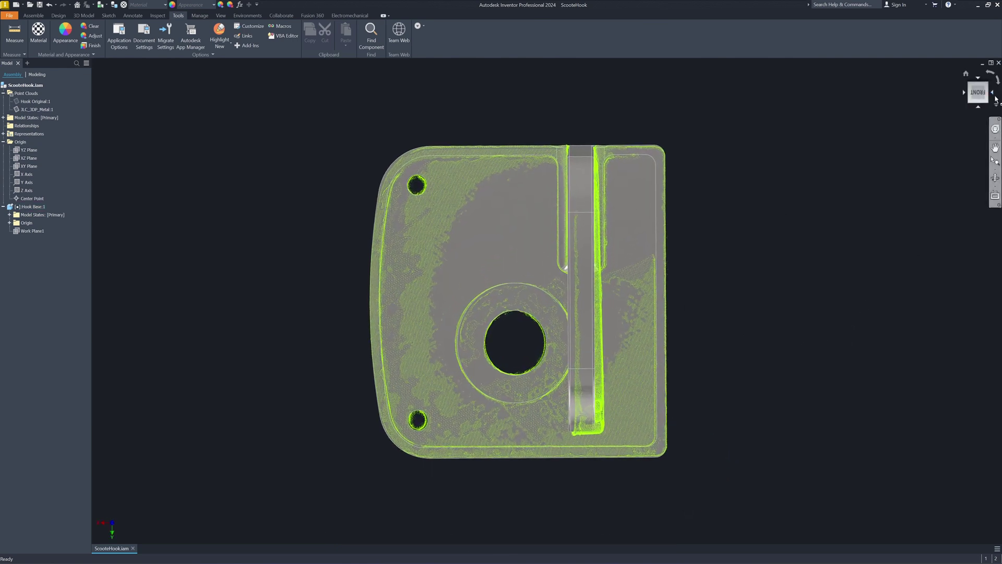
left_click(993, 98)
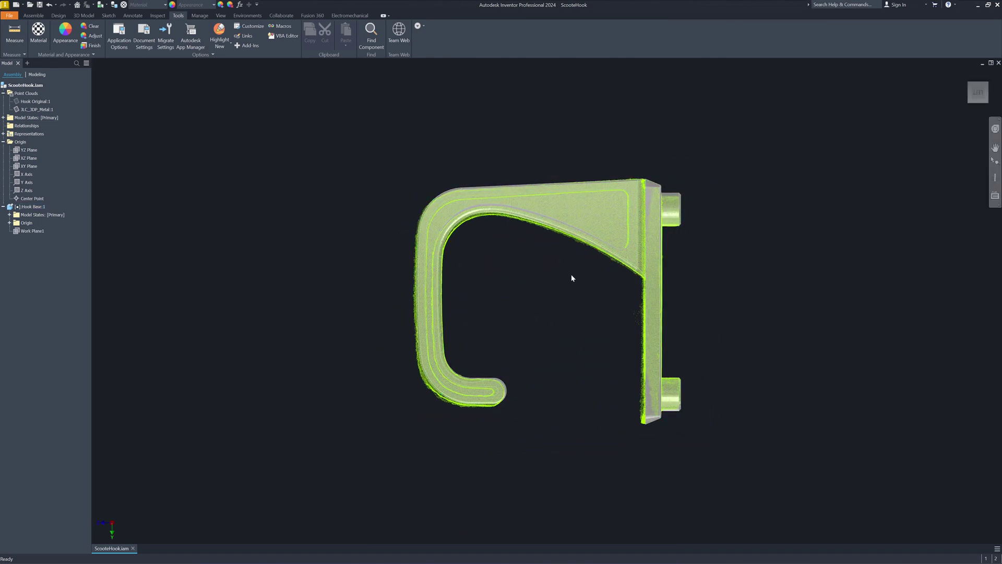
scroll(500, 377, "up", 5)
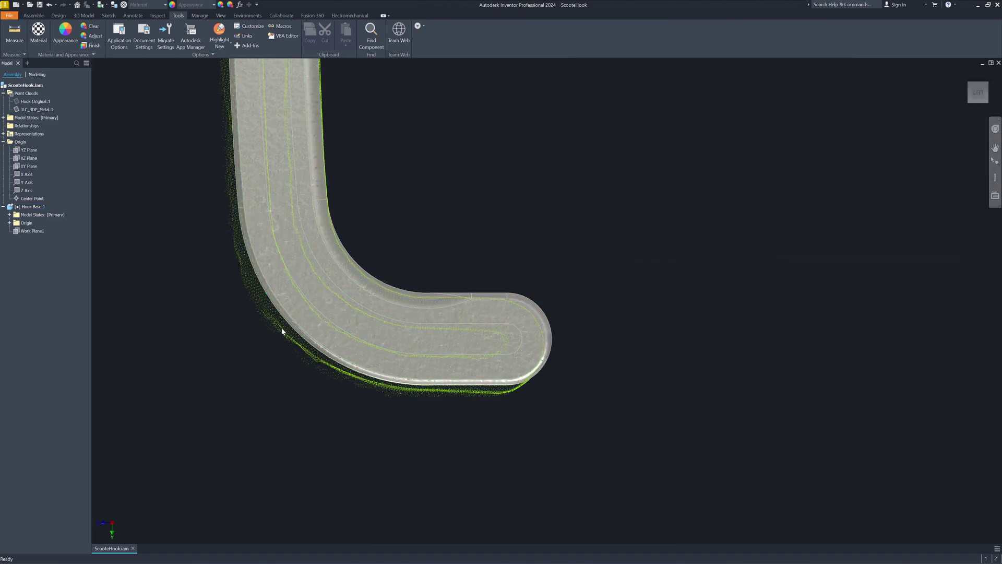
scroll(557, 347, "down", 4)
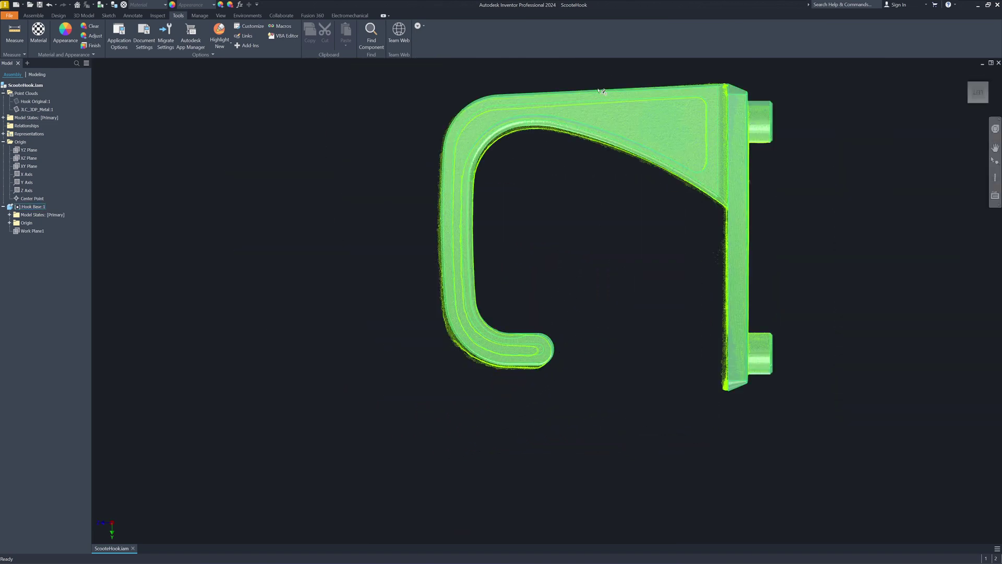
scroll(599, 83, "up", 5)
scroll(600, 81, "down", 6)
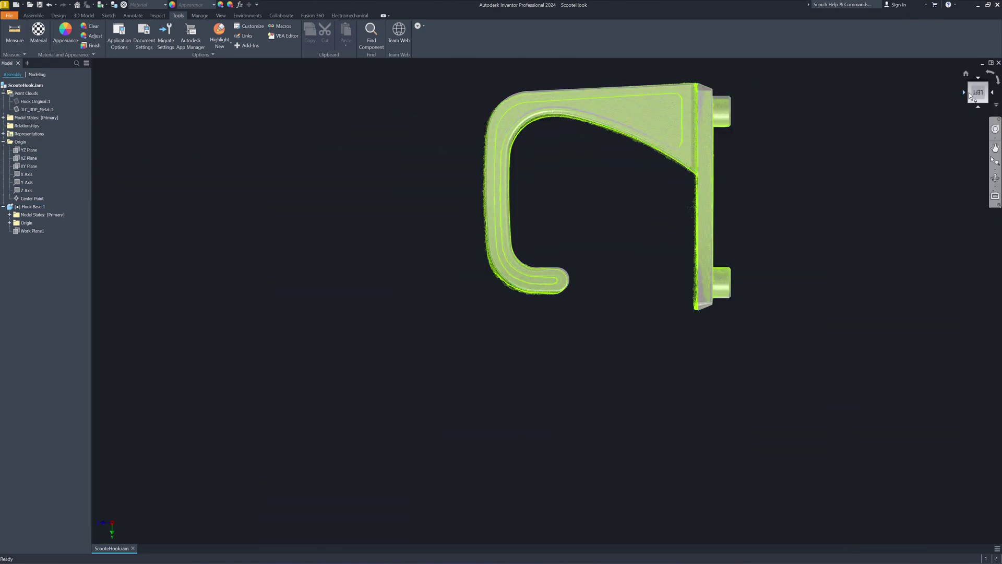